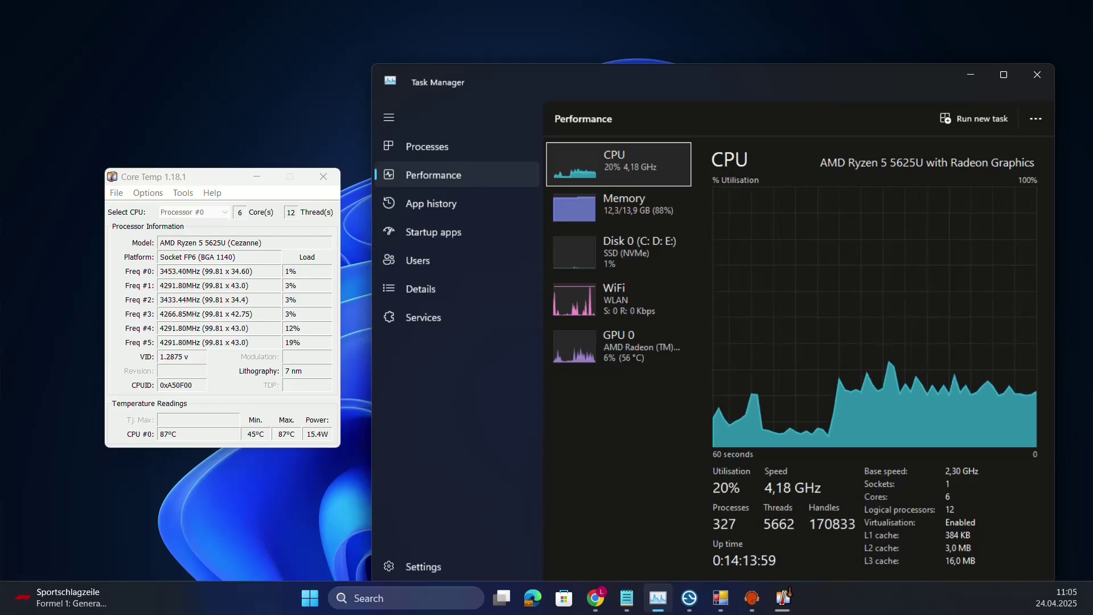
- Review Core Temp's CPU readings near 85°C at 15.4W, then bring up Windows search
left_click_drag(189, 176, 216, 170)
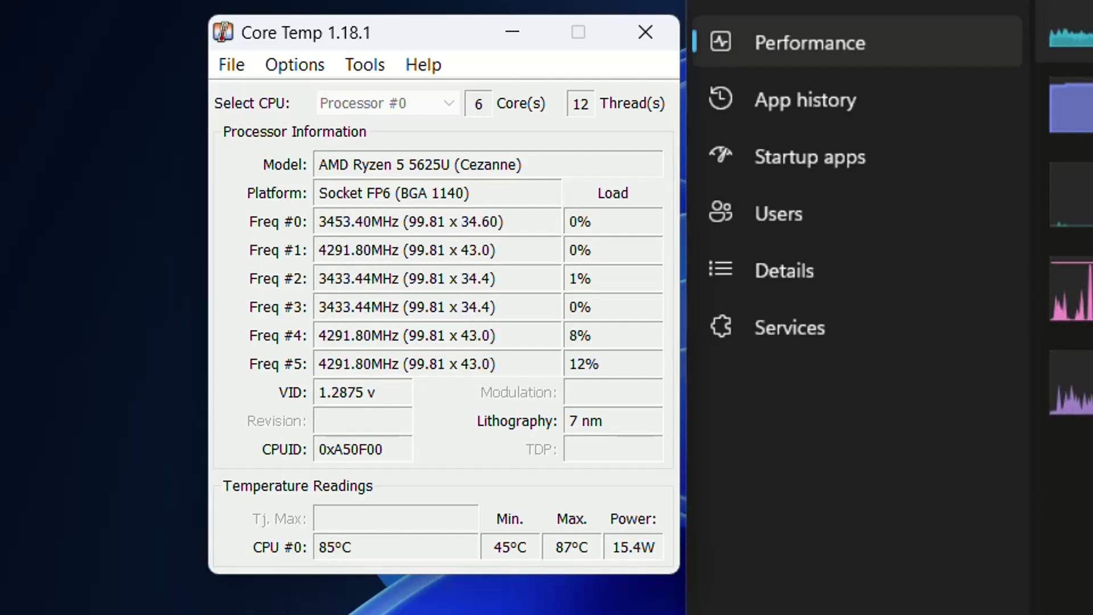
key("super")
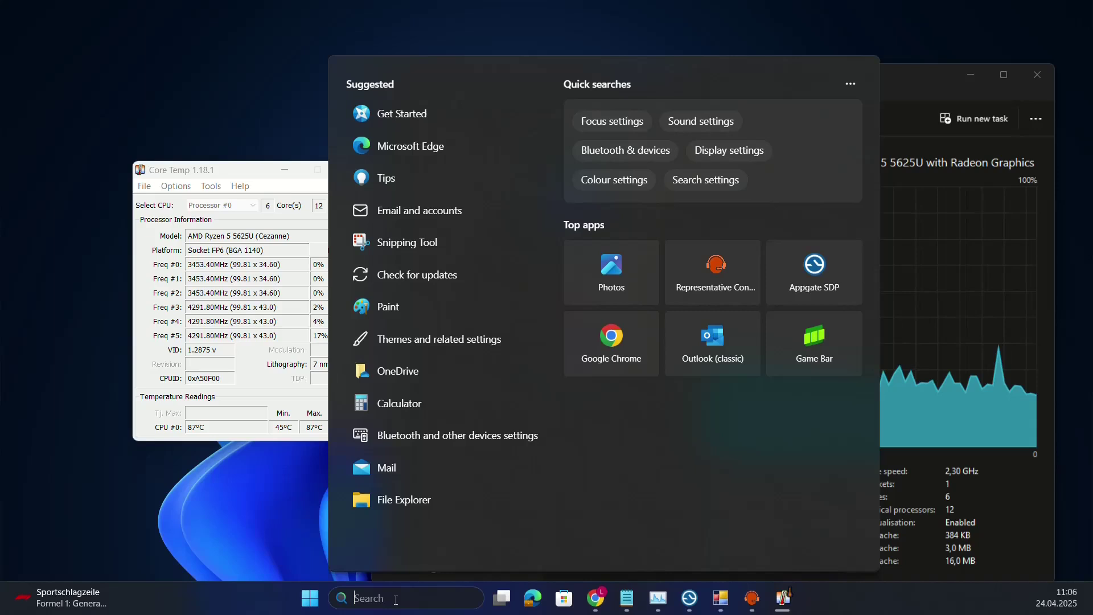
type("EDit power plan")
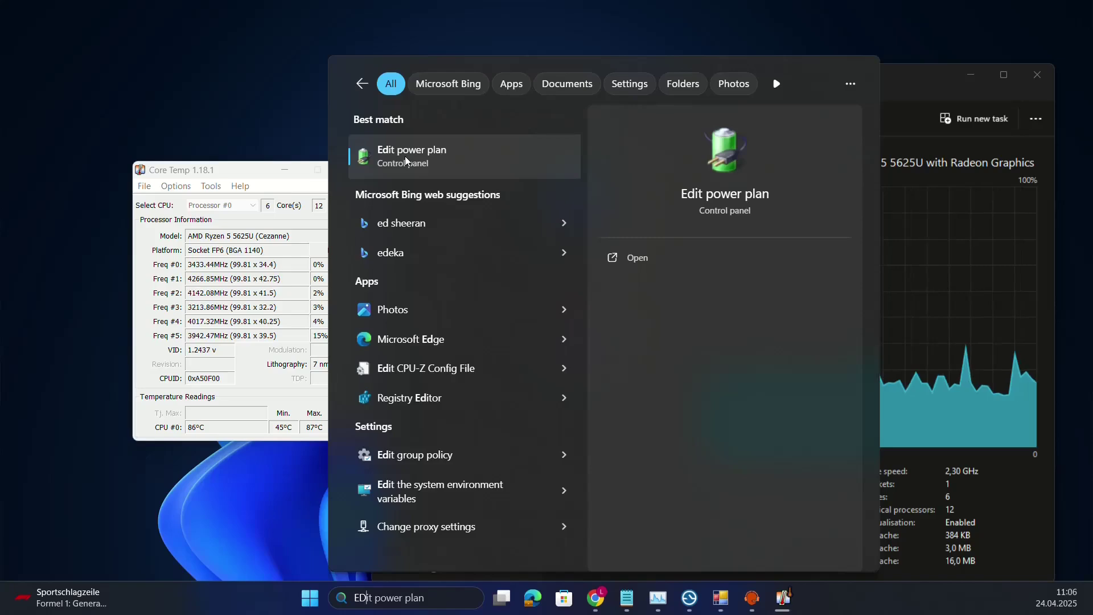
- Open 'Edit power plan' from search and go to the Balanced plan's advanced settings
left_click(405, 156)
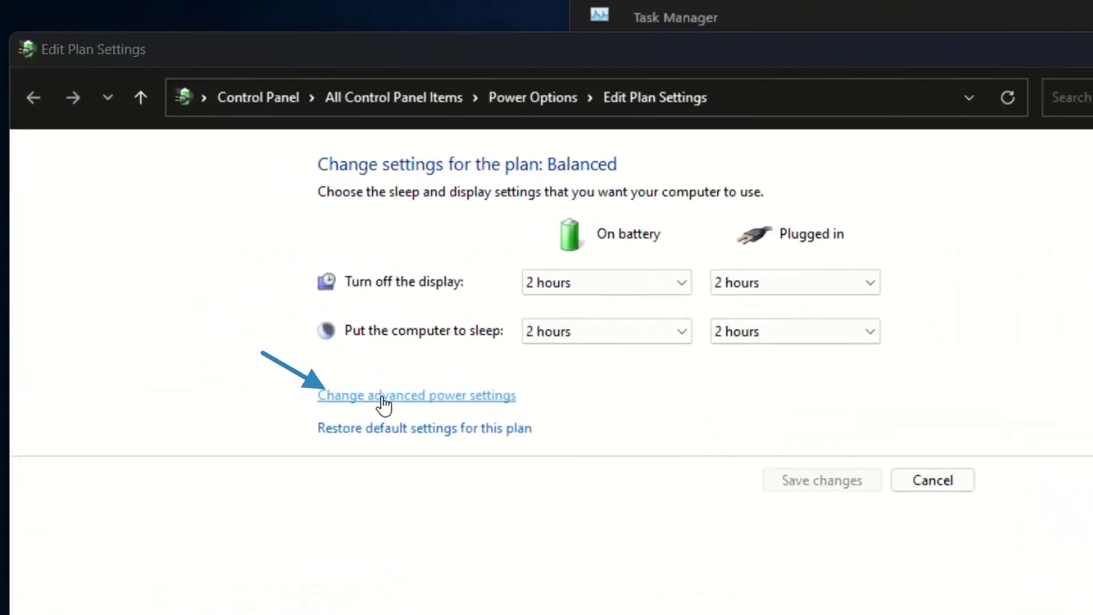
left_click(262, 327)
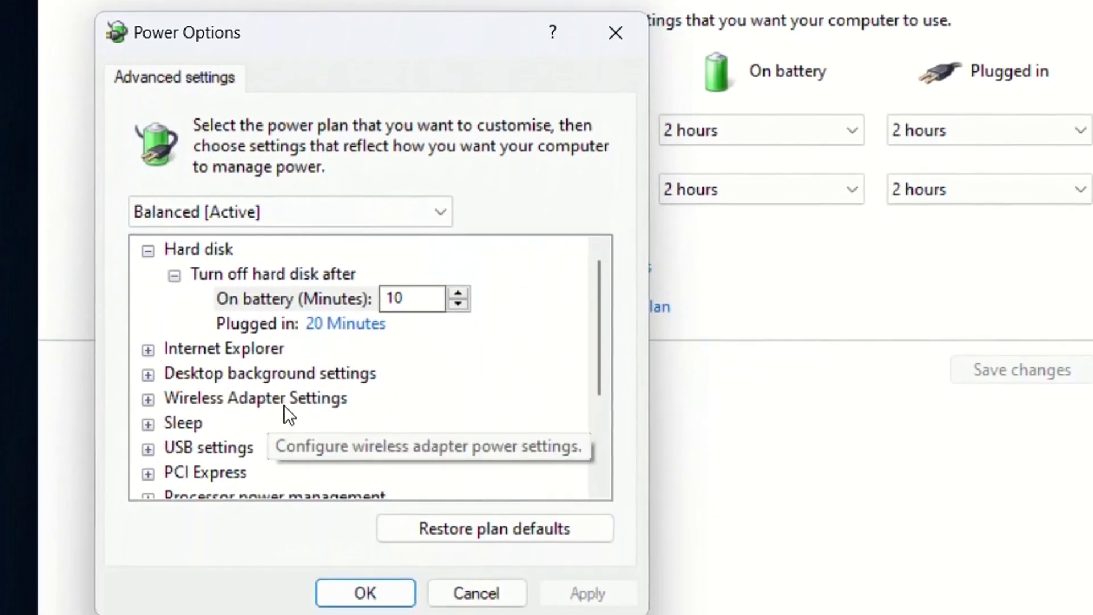
scroll(286, 410, "down", 2)
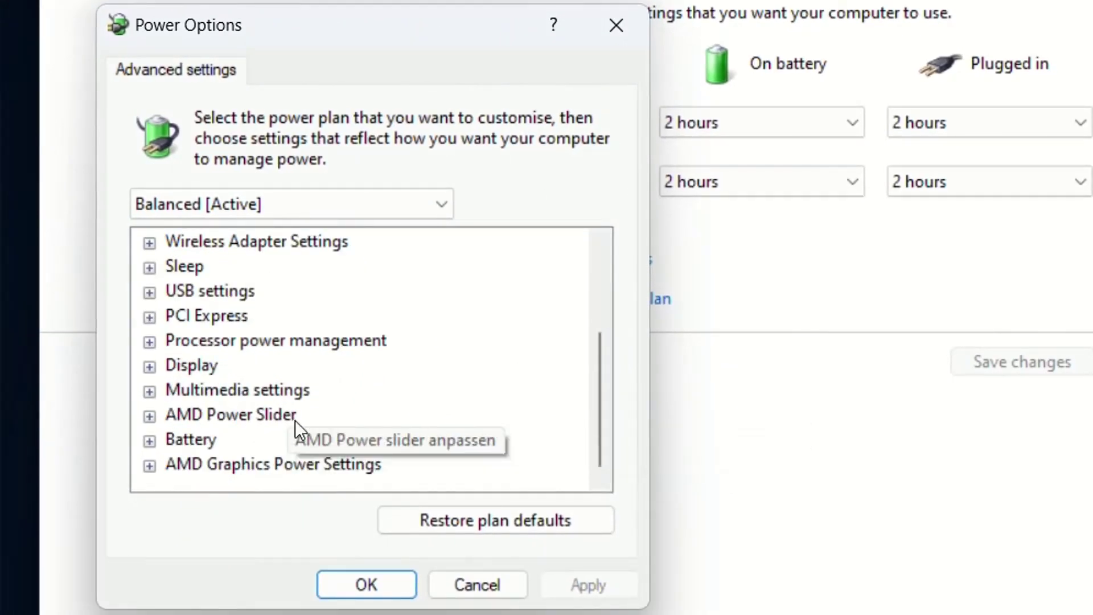
- Expand Processor power management and its Maximum processor state values (100% on battery)
left_click(151, 342)
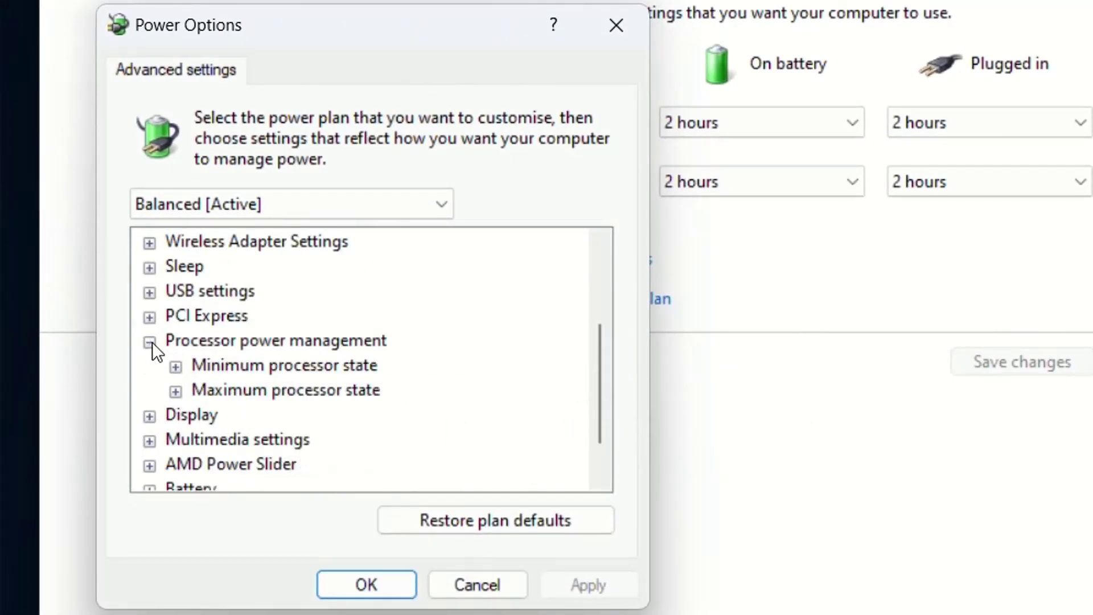
scroll(176, 389, "down", 1)
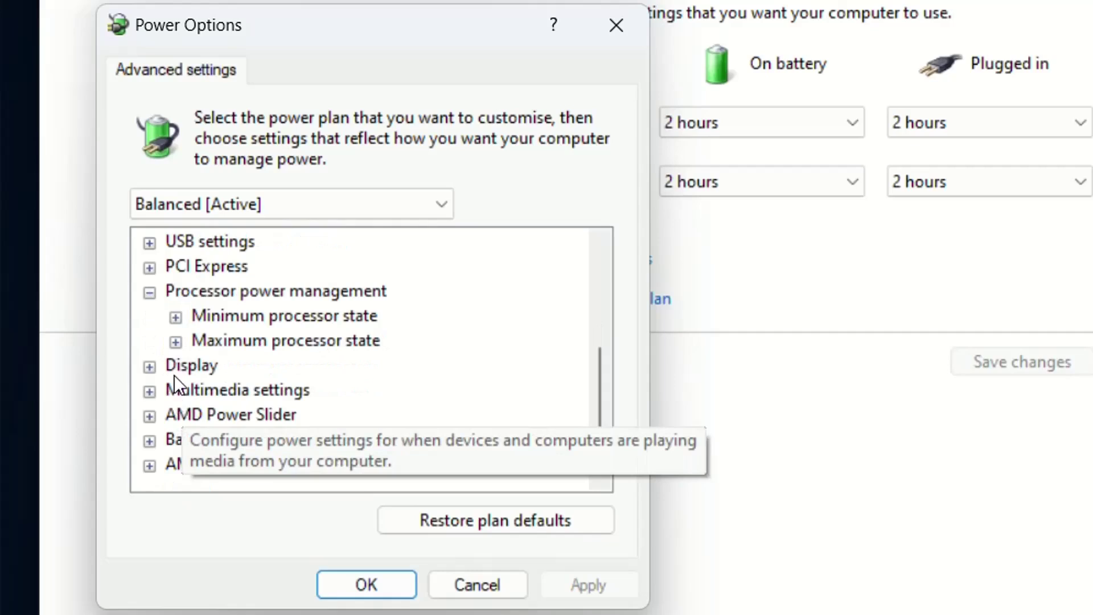
left_click(176, 341)
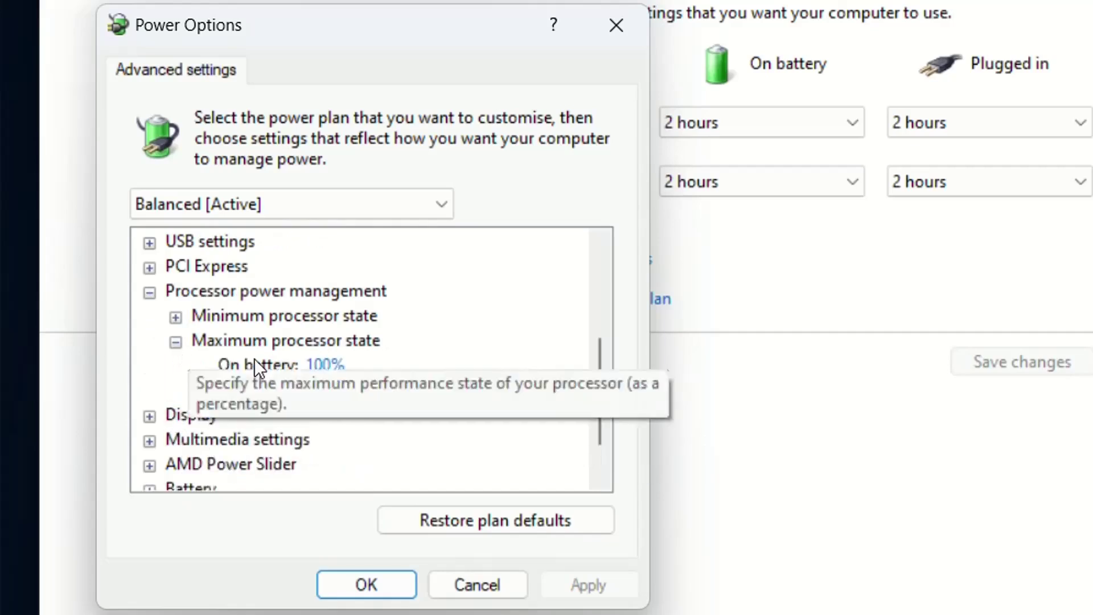
- Set Maximum processor state to 98% on battery and plugged in, and apply
left_click(331, 370)
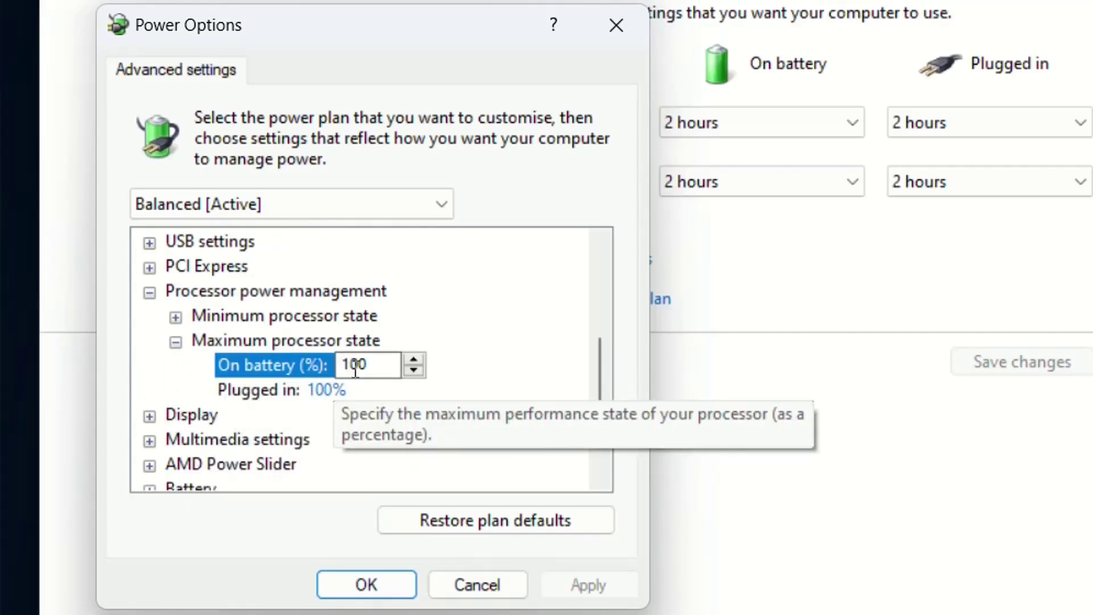
left_click(413, 369)
left_click(412, 373)
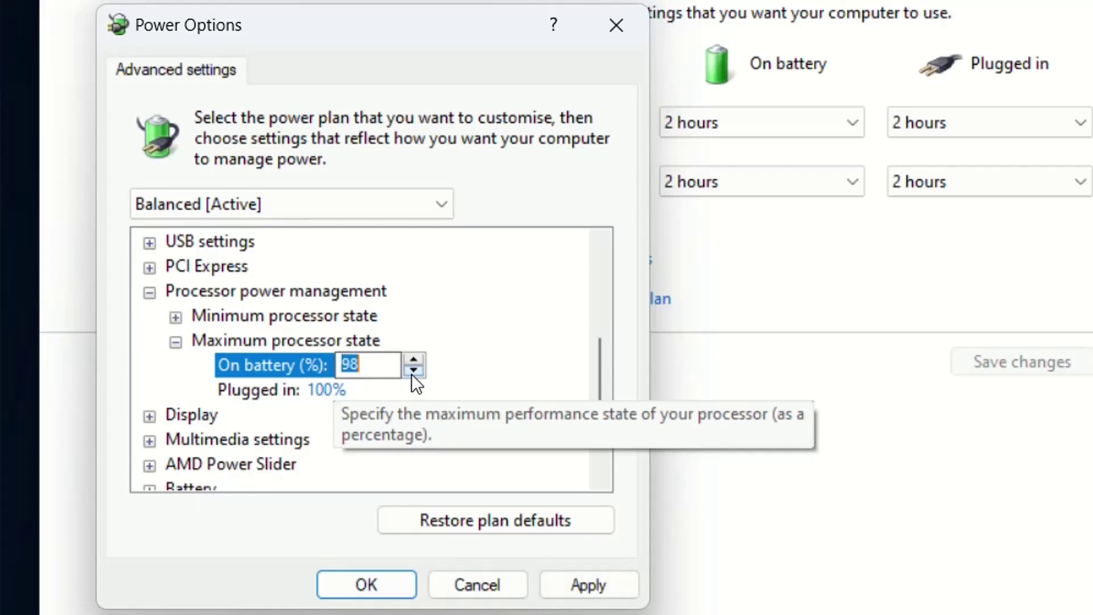
left_click(348, 390)
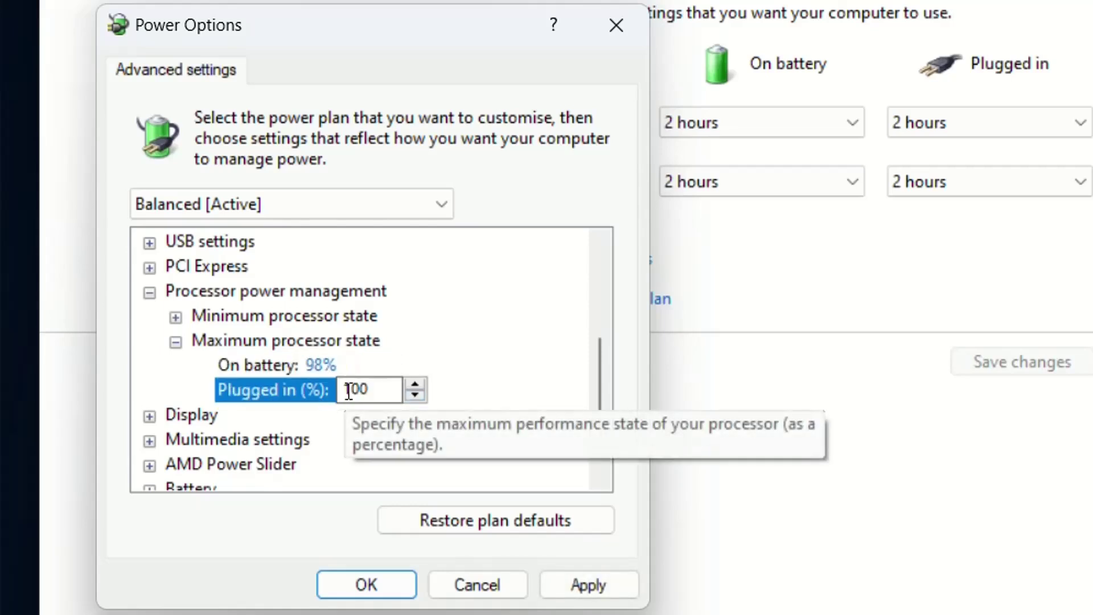
left_click(416, 394)
left_click(592, 586)
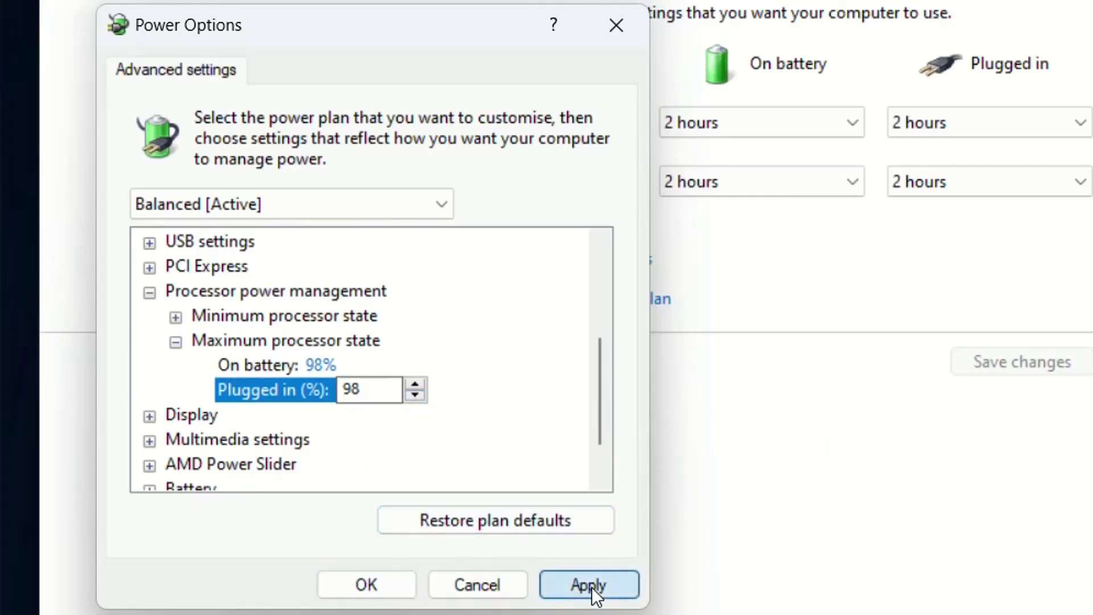